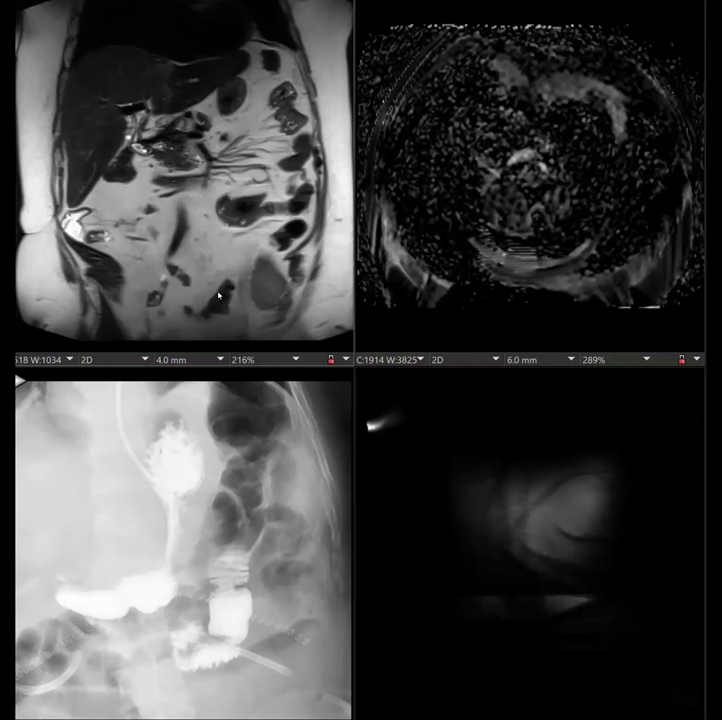
View the contrast fluoroscopy image full-frame, return to four panels, then maximize the coronal MRI.
double_click(179, 511)
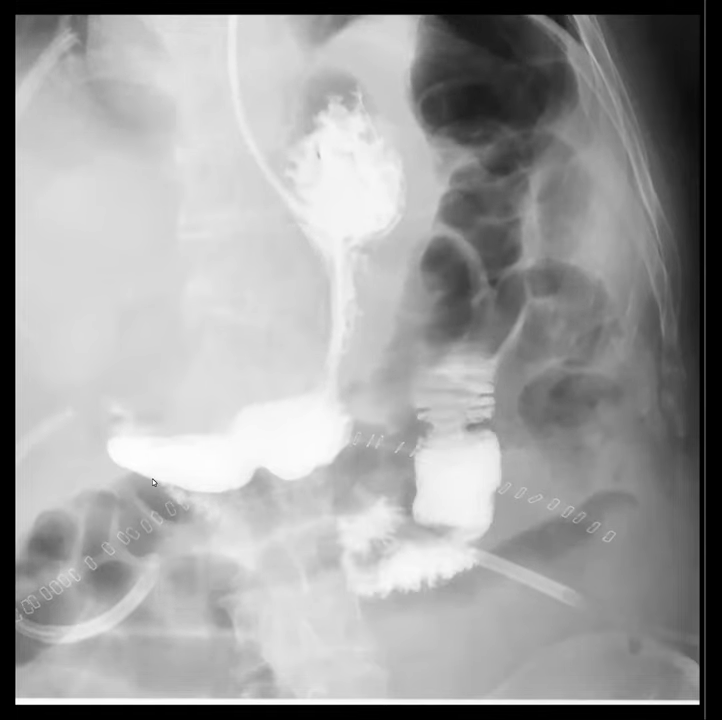
double_click(152, 482)
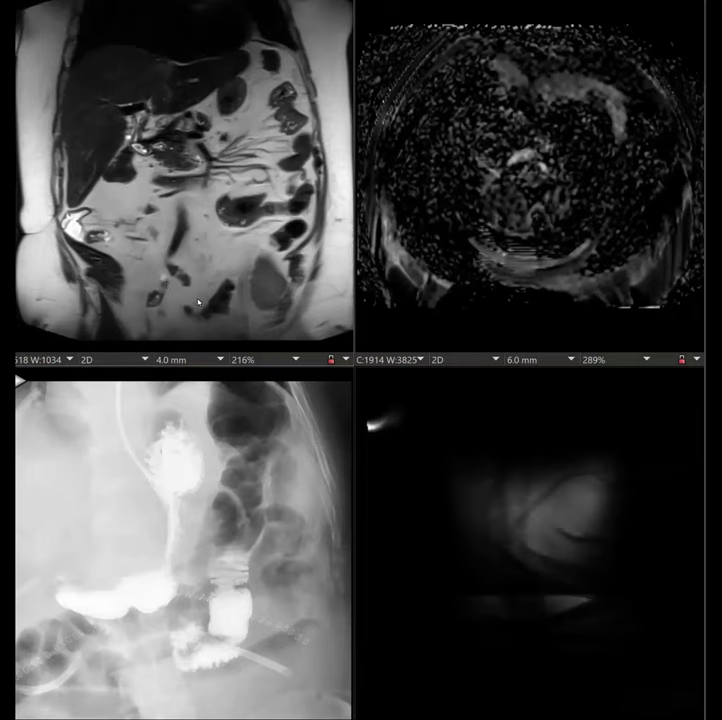
double_click(195, 303)
Page through the coronal MRI slices to one showing the mesenteric vessels.
scroll(303, 466, down, 2)
scroll(300, 420, down, 2)
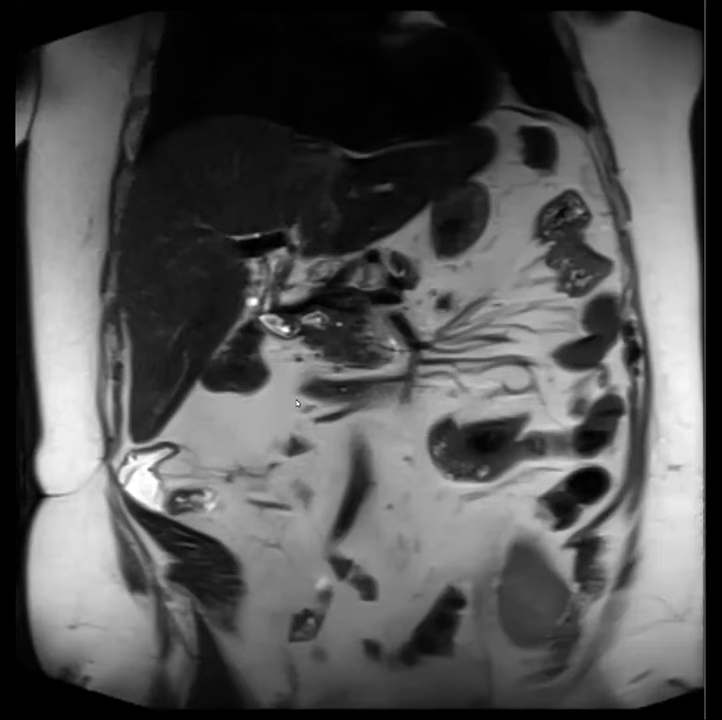
scroll(268, 270, down, 2)
scroll(269, 265, up, 2)
scroll(261, 364, down, 1)
scroll(261, 364, up, 4)
Toggle the fluoroscopy and MRI viewports between full-frame and four panels, ending on four panels.
double_click(323, 372)
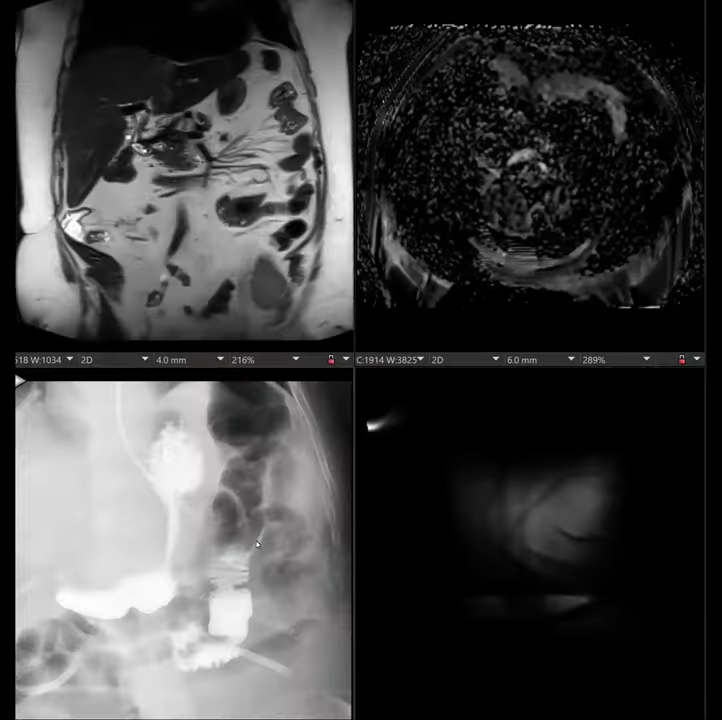
double_click(257, 545)
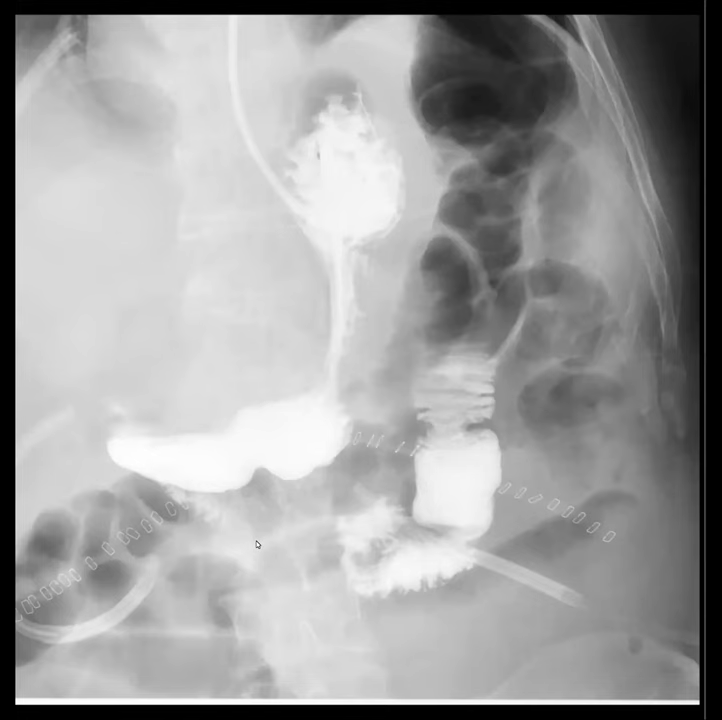
double_click(257, 545)
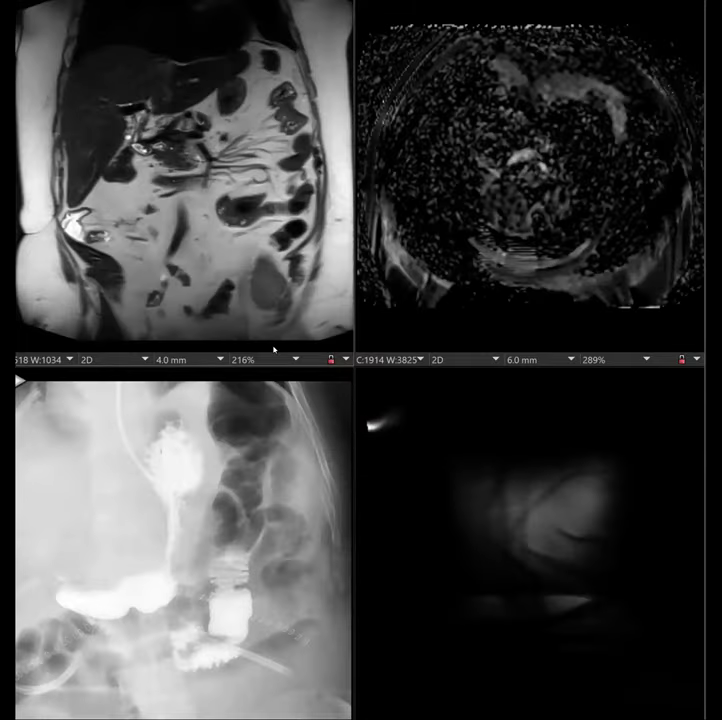
double_click(274, 340)
double_click(301, 527)
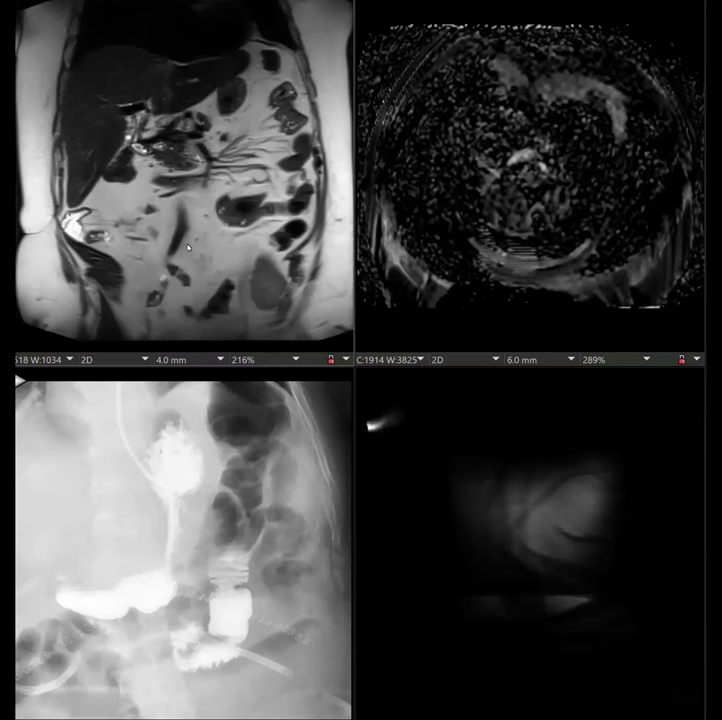
double_click(268, 570)
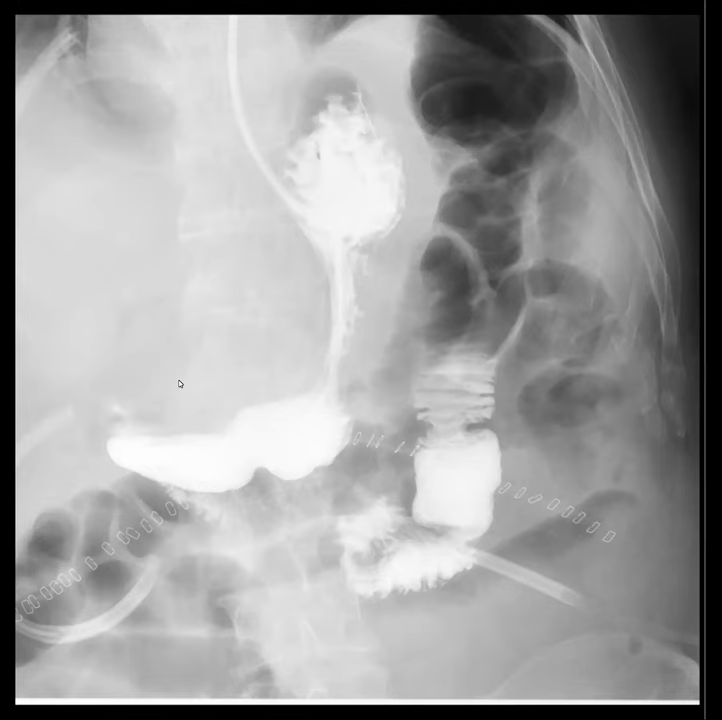
double_click(179, 383)
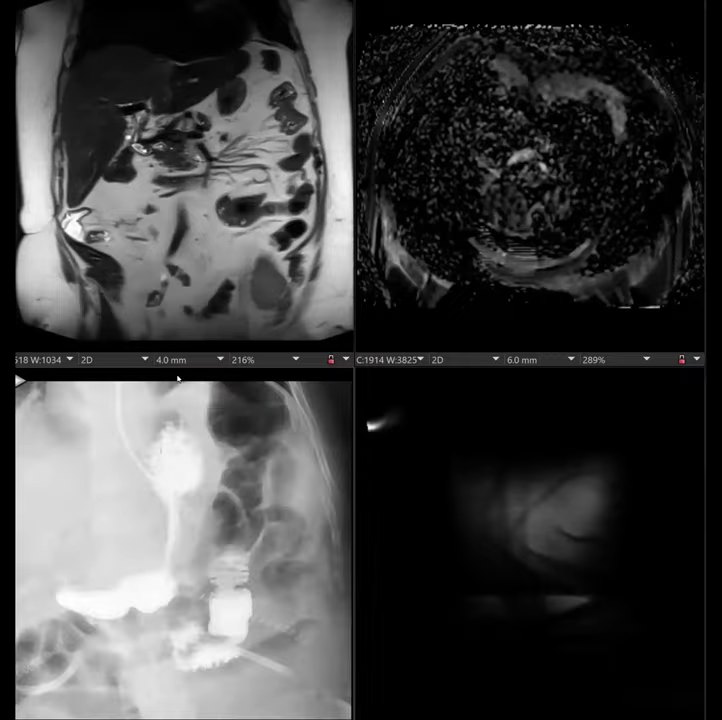
Expand the top-left coronal MRI viewport to full-frame.
double_click(100, 122)
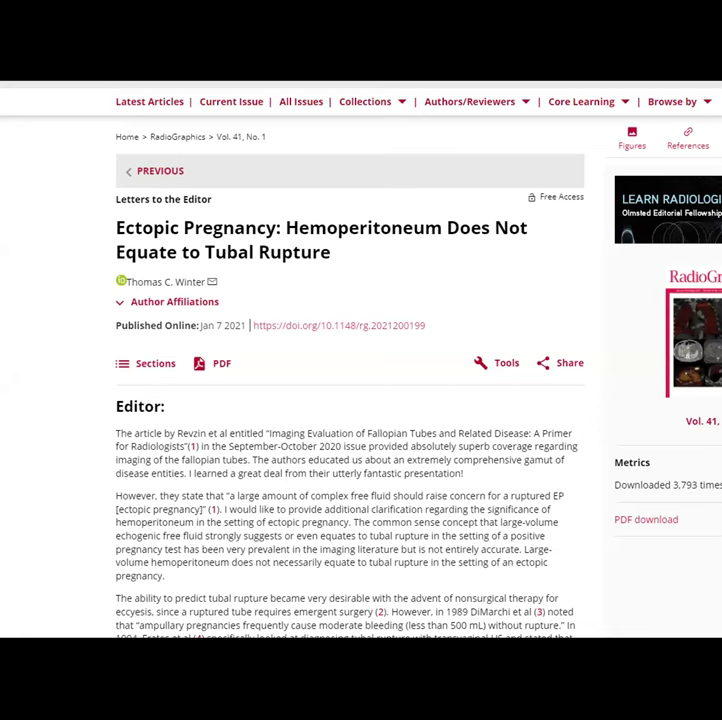
Scroll through the RadioGraphics letter on hemoperitoneum and tubal rupture to finish reading it.
scroll(202, 254, up, 1)
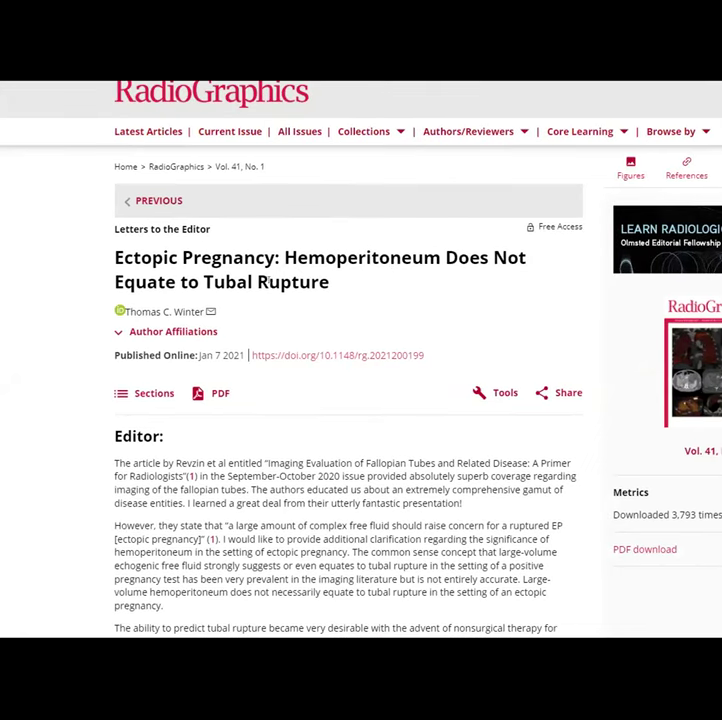
scroll(338, 390, down, 2)
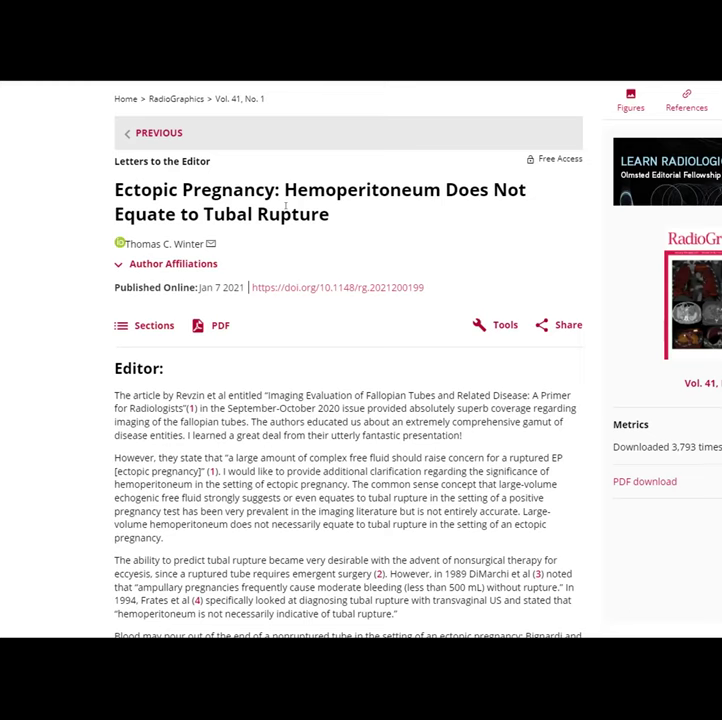
scroll(298, 230, down, 3)
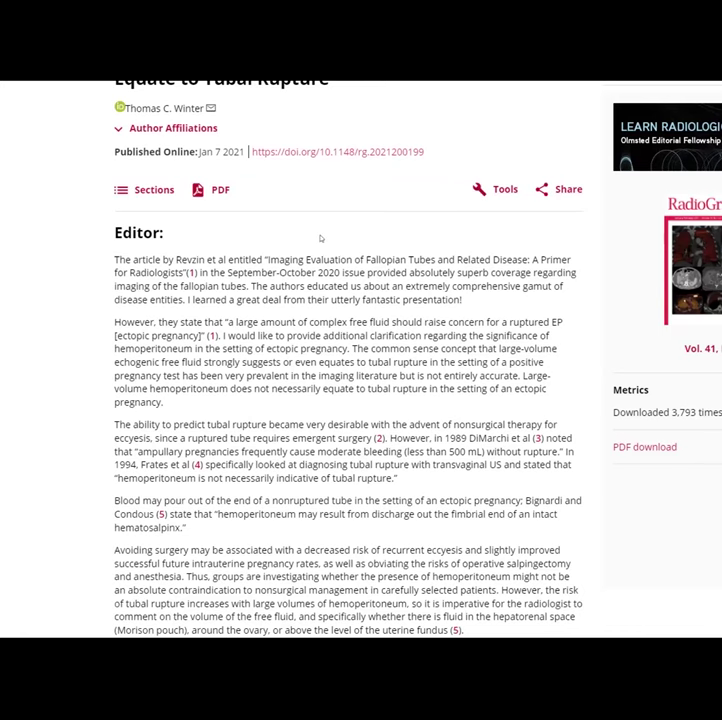
scroll(321, 241, down, 2)
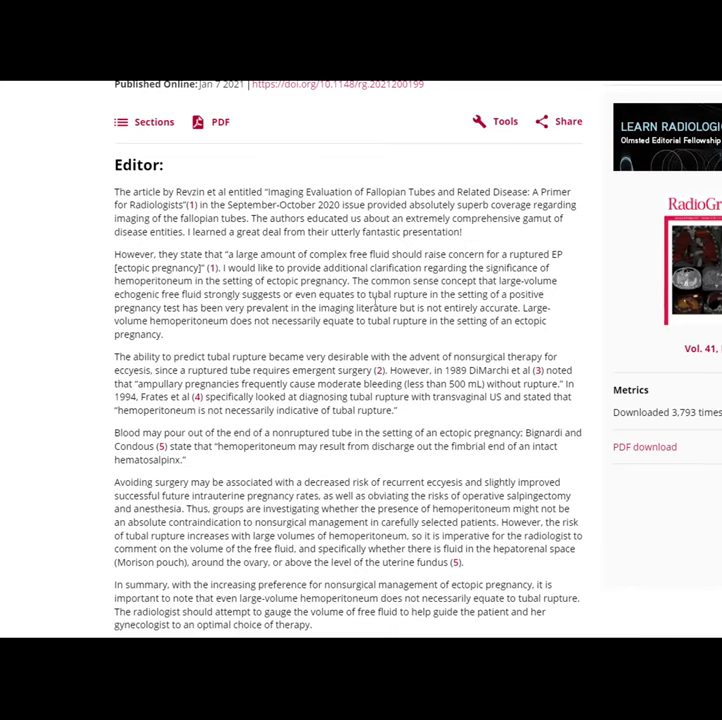
scroll(381, 296, up, 1)
scroll(381, 296, up, 2)
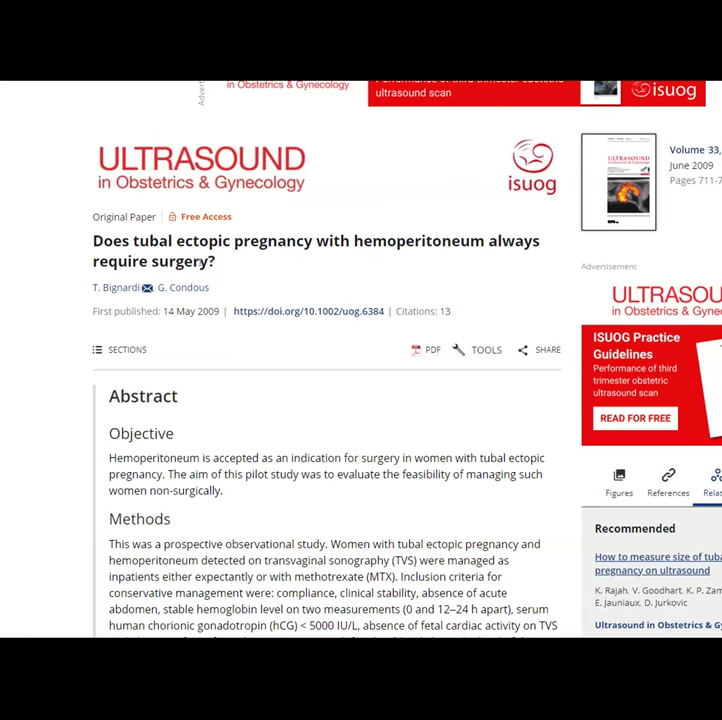
Scroll to the abstract's Conclusions and highlight, then clear, its key phrase.
scroll(266, 350, down, 3)
scroll(266, 345, down, 1)
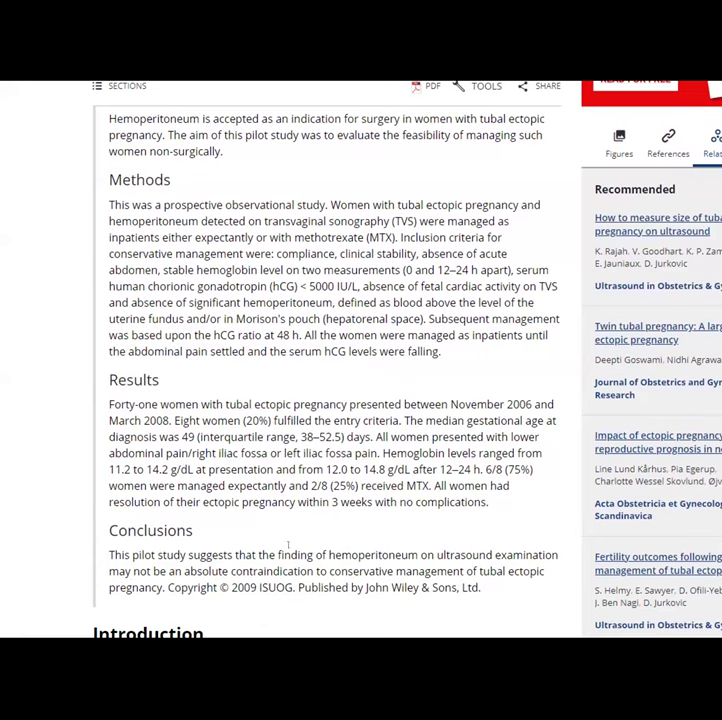
drag(184, 567, 472, 571)
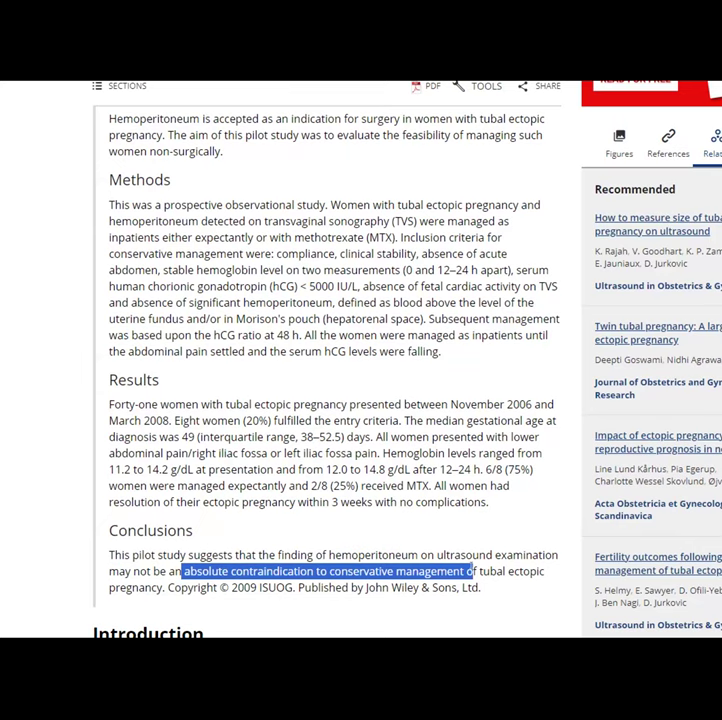
click(471, 568)
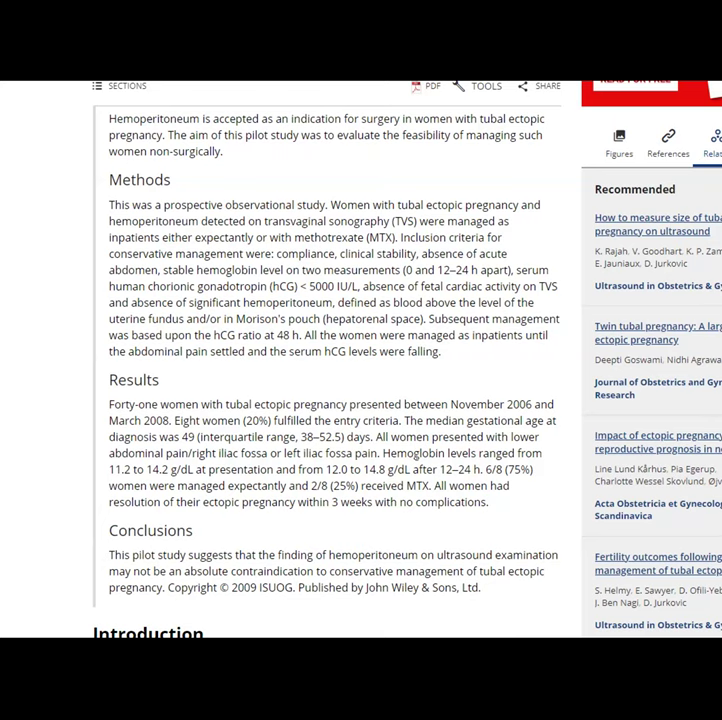
Adjust the article's scroll position and bring up the page's context menu.
scroll(438, 394, up, 1)
scroll(438, 394, down, 1)
right_click(448, 400)
Dismiss the context menu and scroll the article back to its top.
click(310, 393)
scroll(345, 337, up, 4)
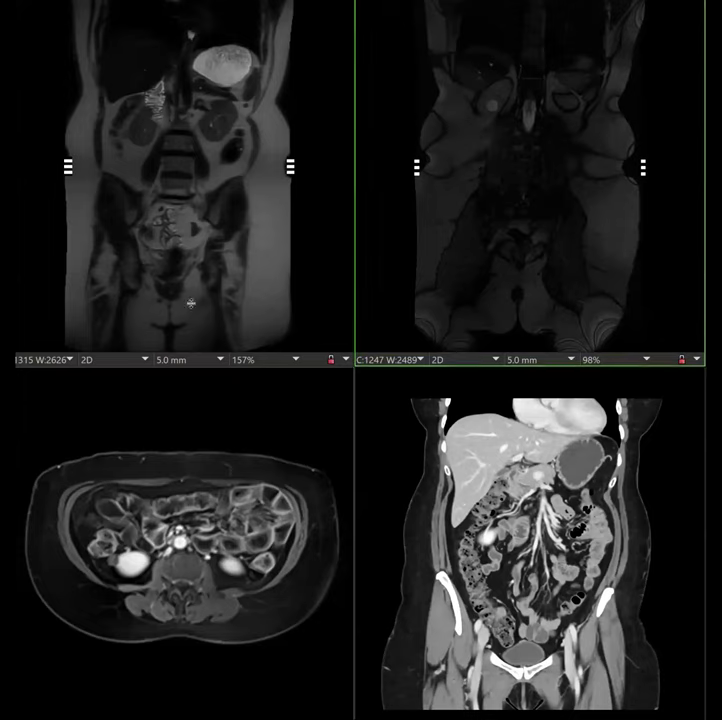
Scroll back and forth through the coronal MR slices of the abdomen.
scroll(261, 322, down, 3)
scroll(319, 279, down, 5)
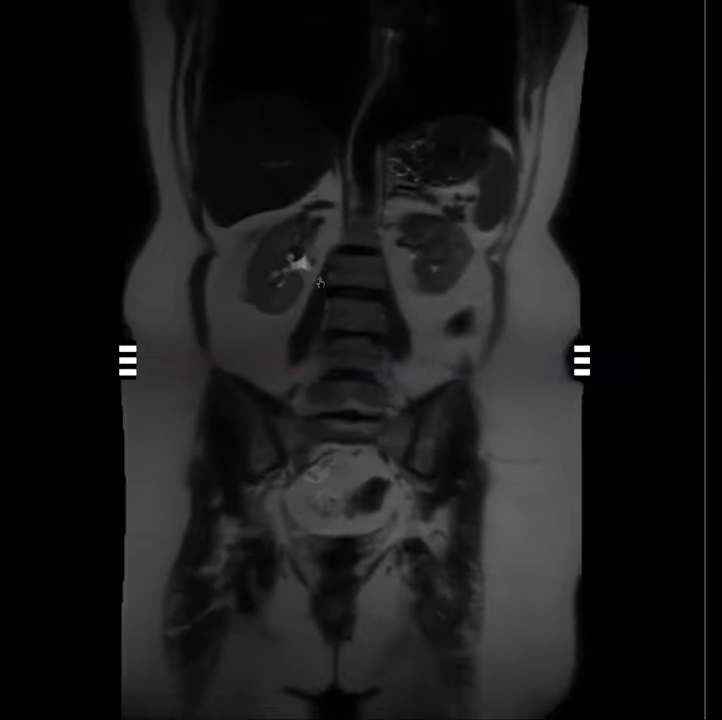
scroll(332, 268, up, 3)
scroll(337, 287, up, 3)
scroll(337, 287, up, 3)
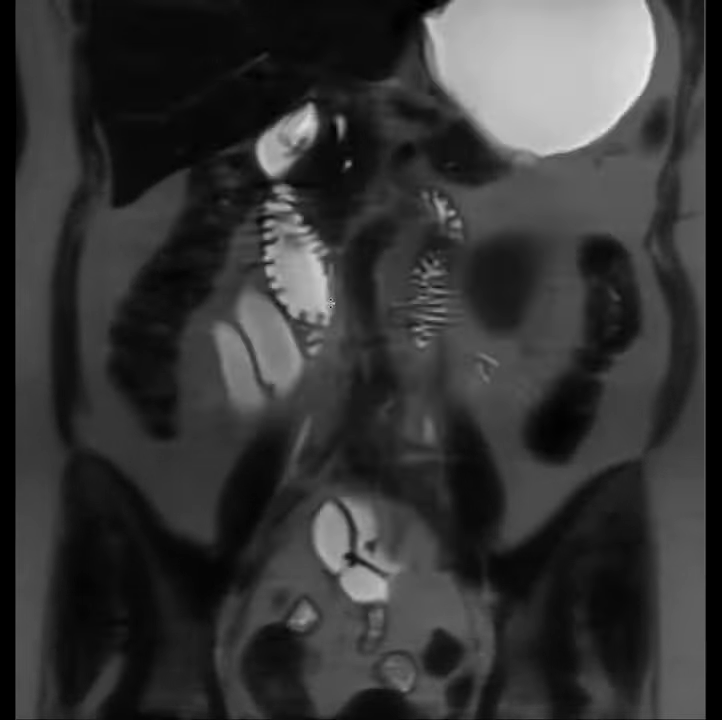
scroll(359, 285, down, 5)
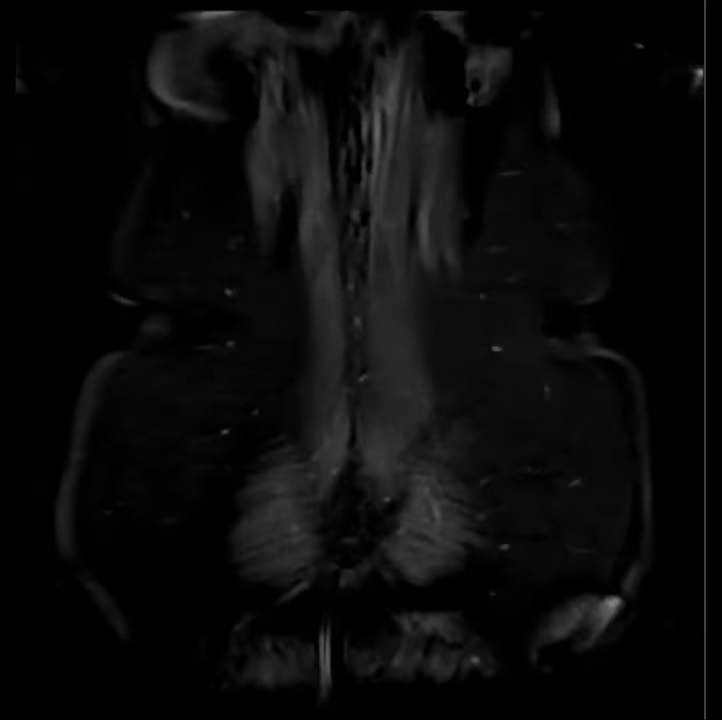
scroll(361, 360, up, 5)
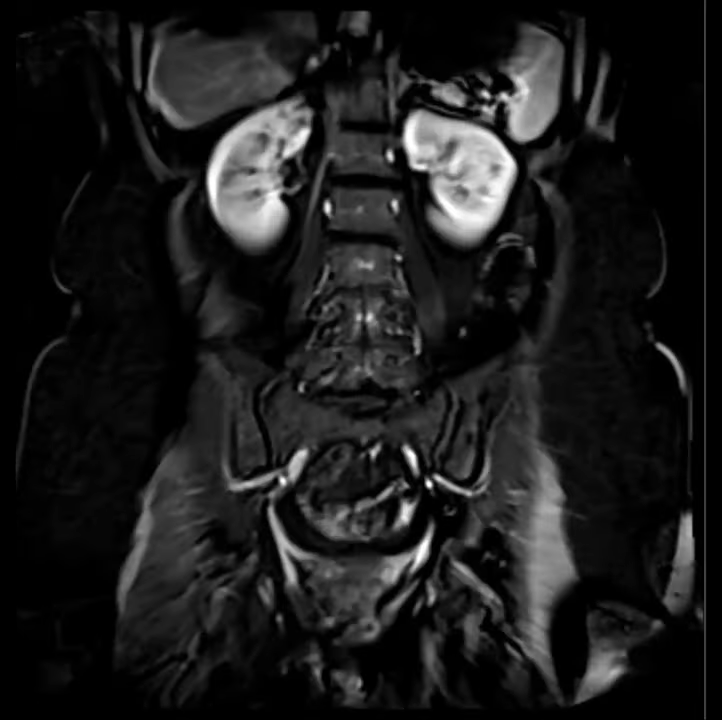
scroll(361, 360, up, 4)
scroll(361, 360, down, 4)
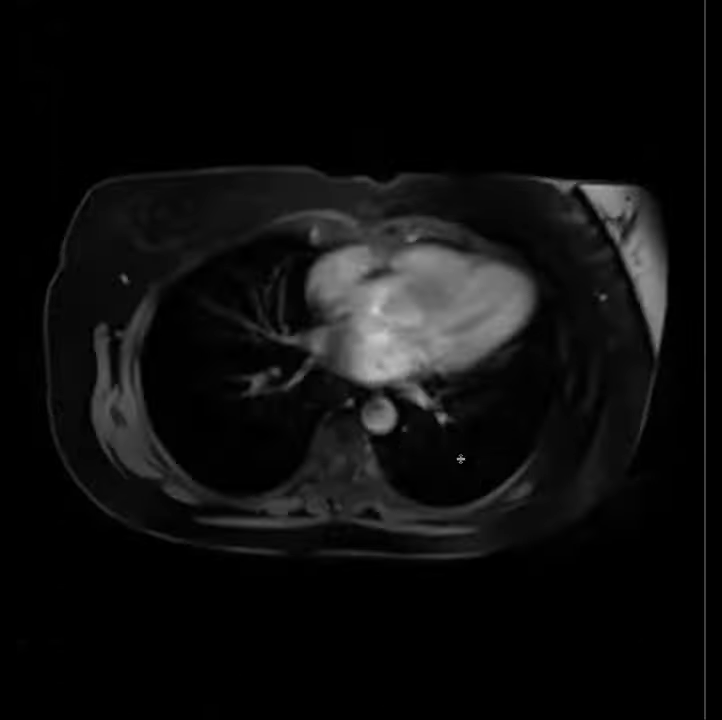
Page through the axial MR slices of the abdomen.
scroll(461, 457, down, 6)
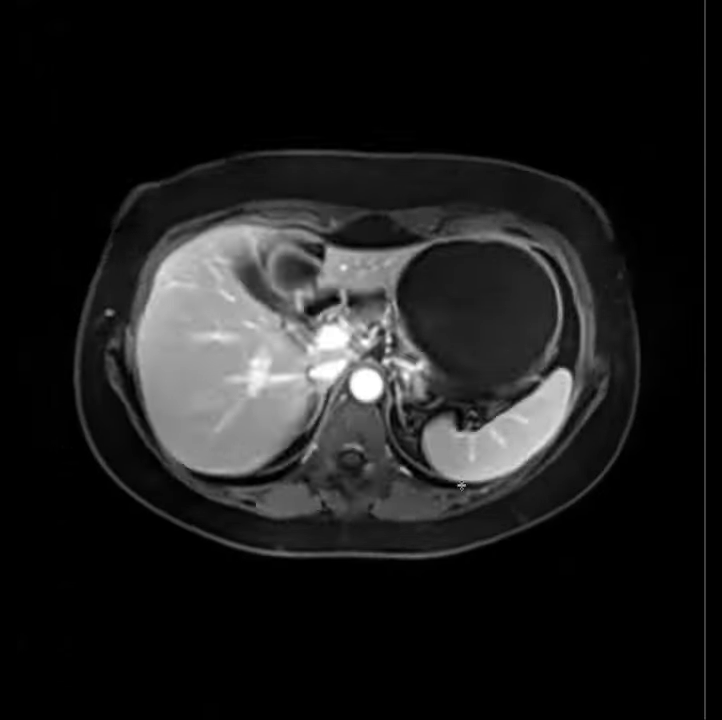
scroll(462, 500, down, 2)
scroll(465, 500, up, 2)
scroll(467, 501, down, 2)
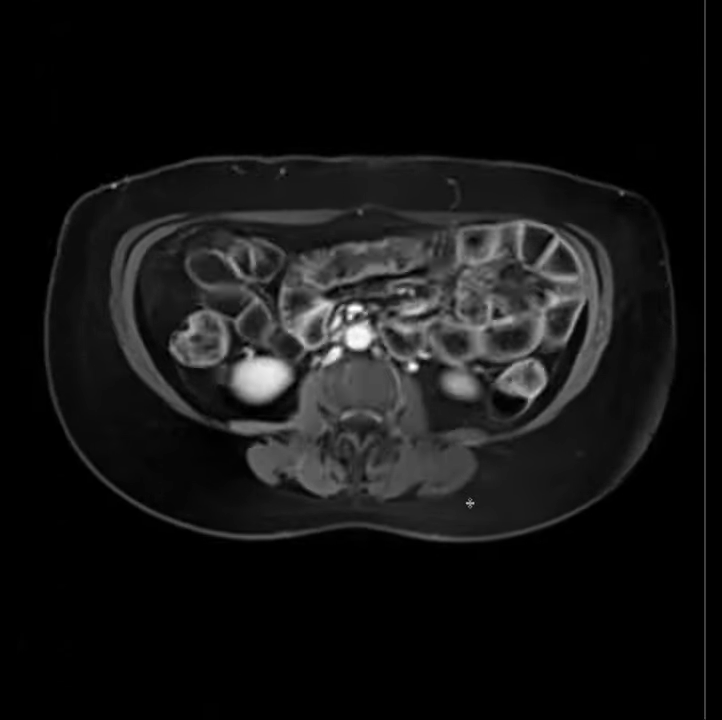
scroll(474, 500, up, 2)
scroll(488, 493, down, 2)
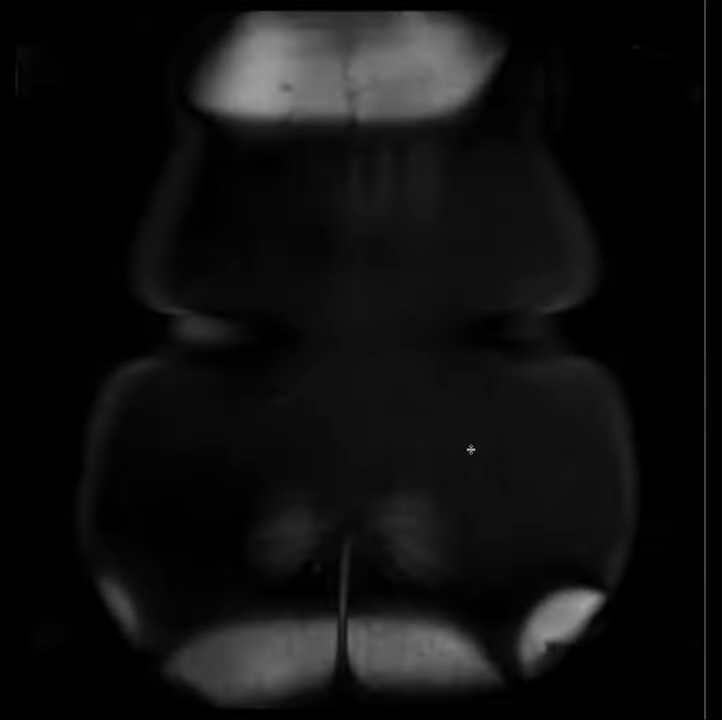
scroll(469, 448, down, 6)
scroll(479, 490, up, 2)
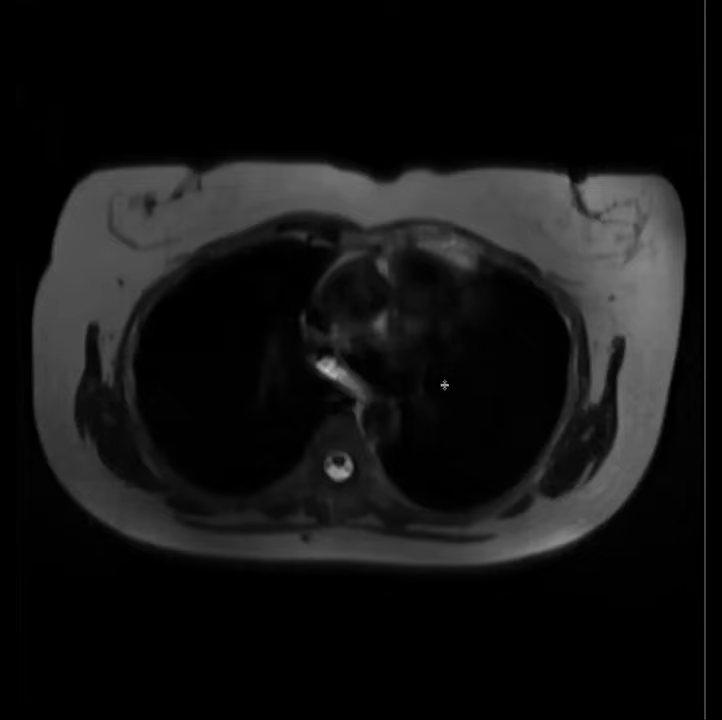
scroll(443, 383, down, 5)
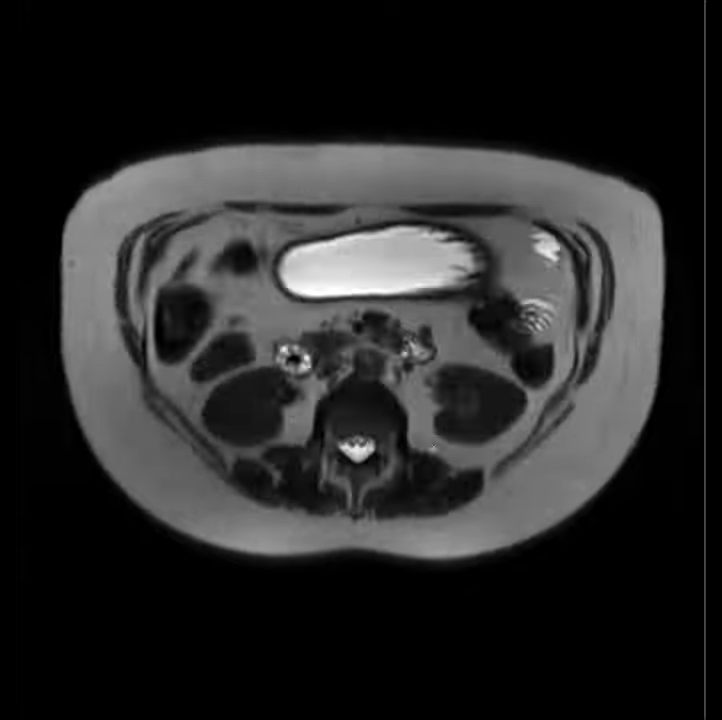
scroll(464, 416, up, 3)
scroll(467, 437, down, 7)
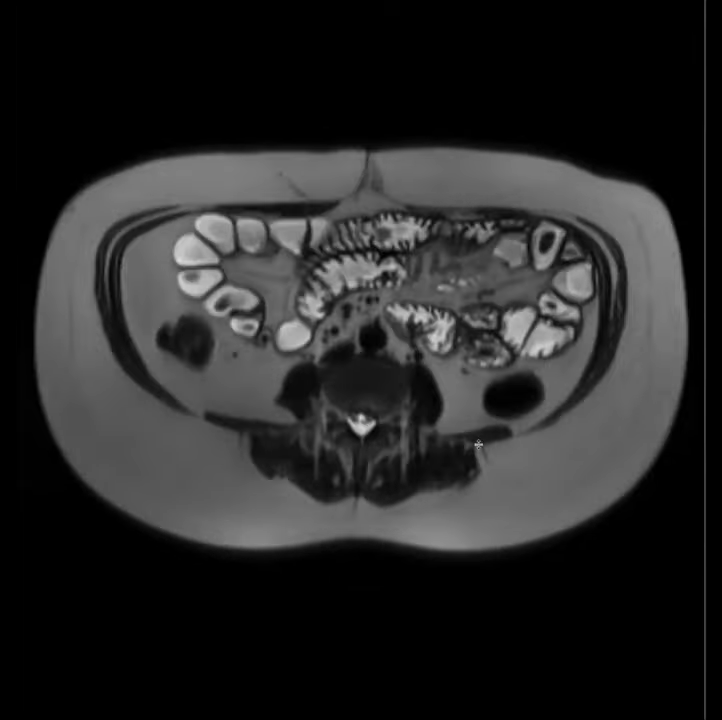
scroll(479, 422, up, 6)
scroll(479, 438, down, 4)
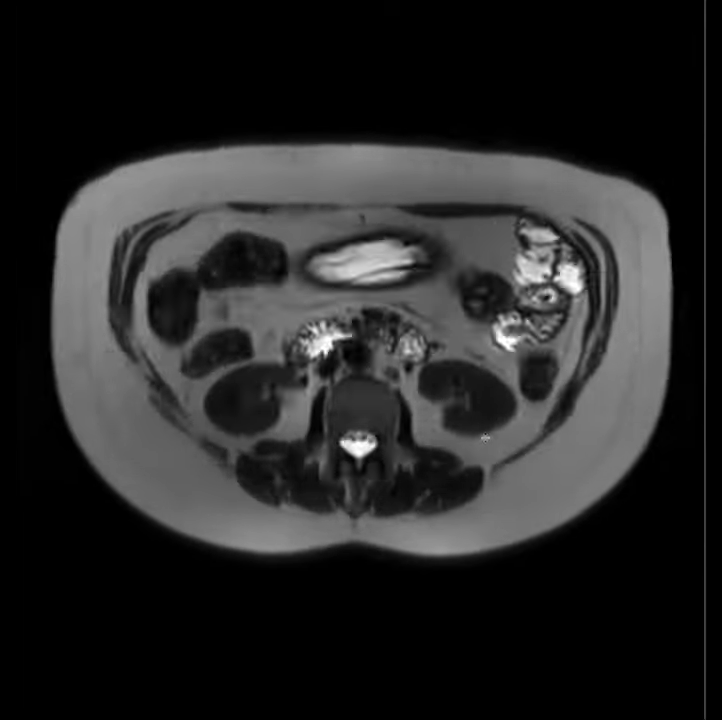
scroll(485, 437, up, 5)
scroll(489, 445, down, 6)
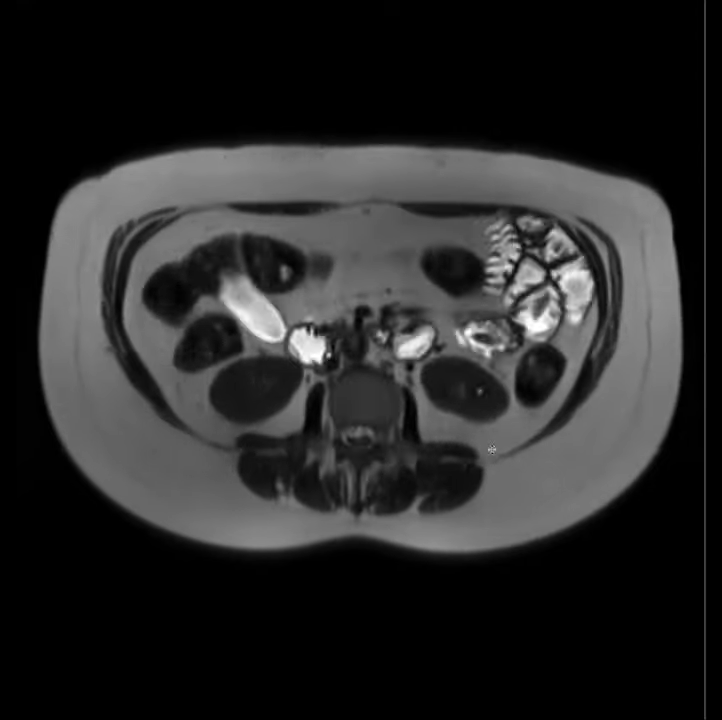
scroll(491, 450, down, 2)
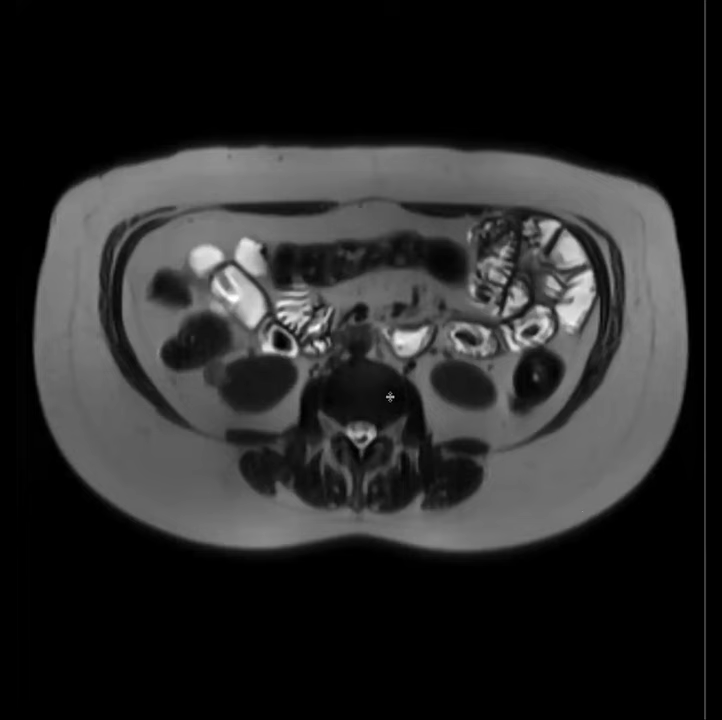
scroll(390, 395, down, 1)
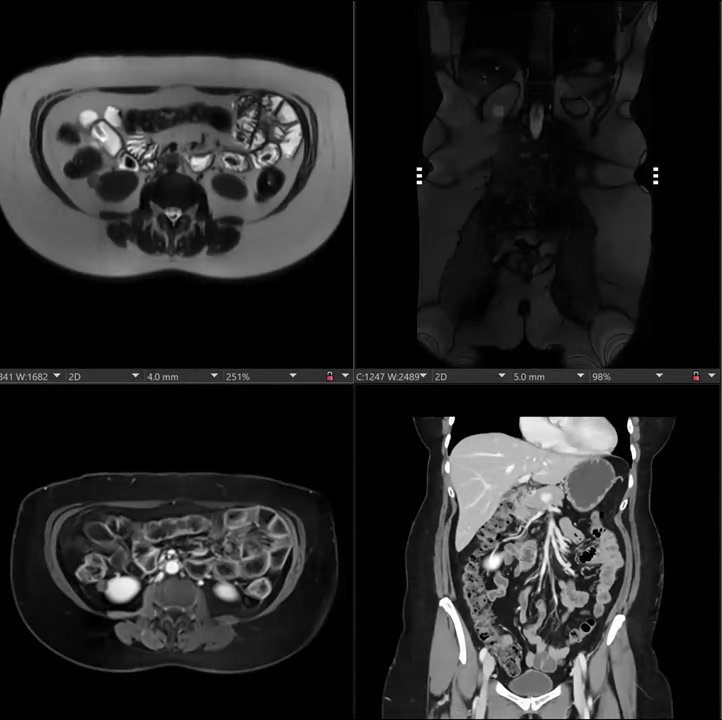
Swap the contrast T1 axial and coronal CT viewports for axial diffusion series.
key(Right)
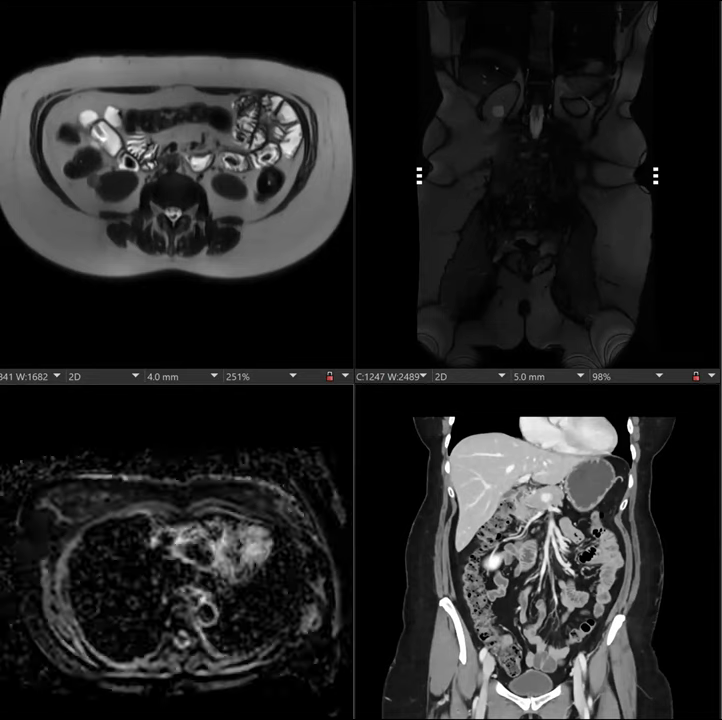
key(Right)
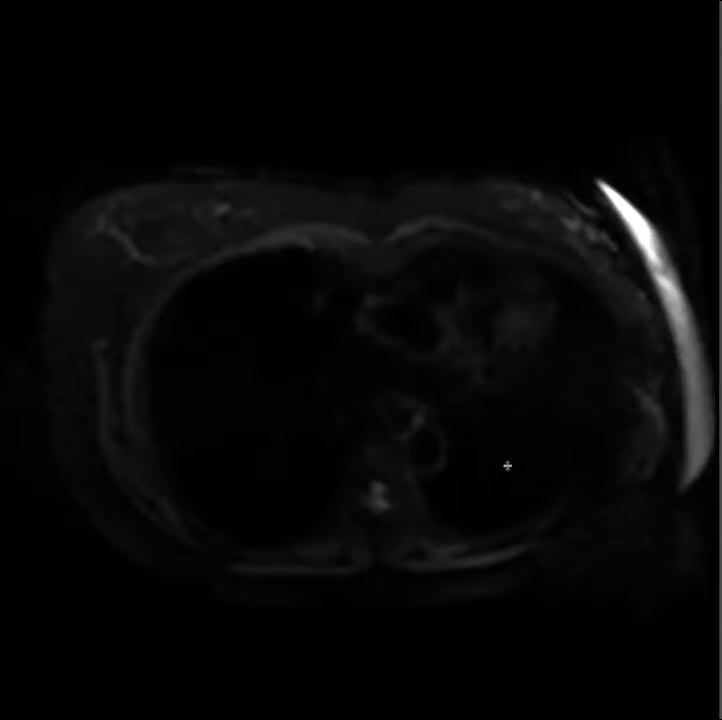
scroll(608, 610, down, 10)
scroll(500, 500, up, 10)
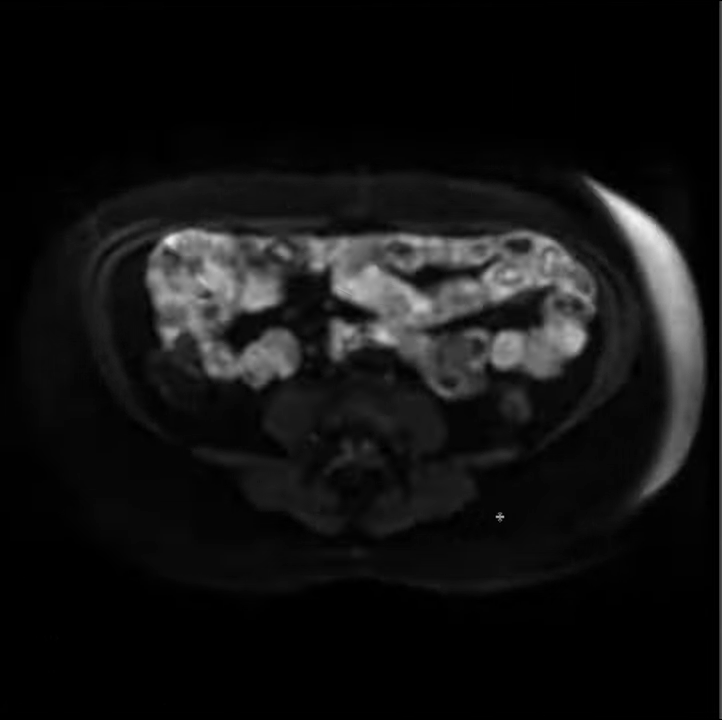
Scroll the ADC map down to a lower slice through the kidneys and bowel.
scroll(510, 494, down, 8)
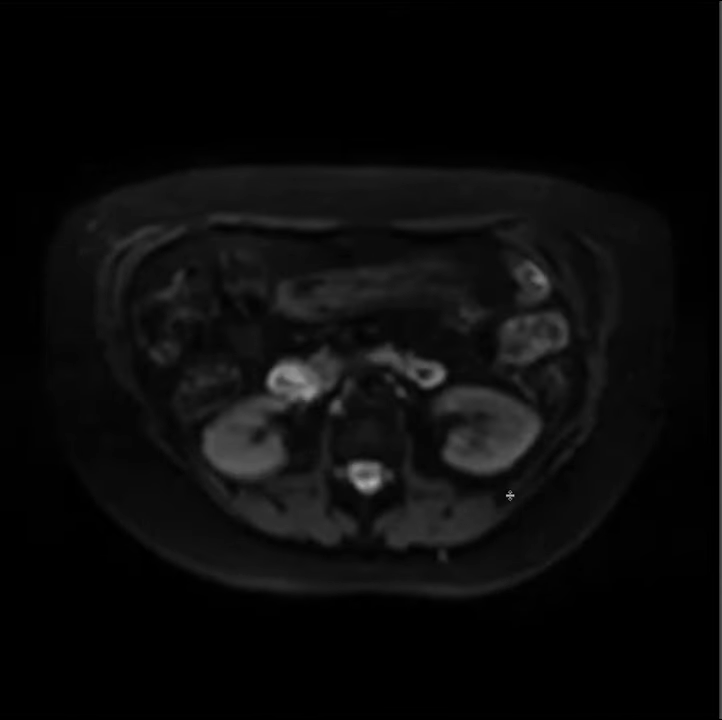
scroll(510, 494, down, 2)
scroll(510, 494, up, 2)
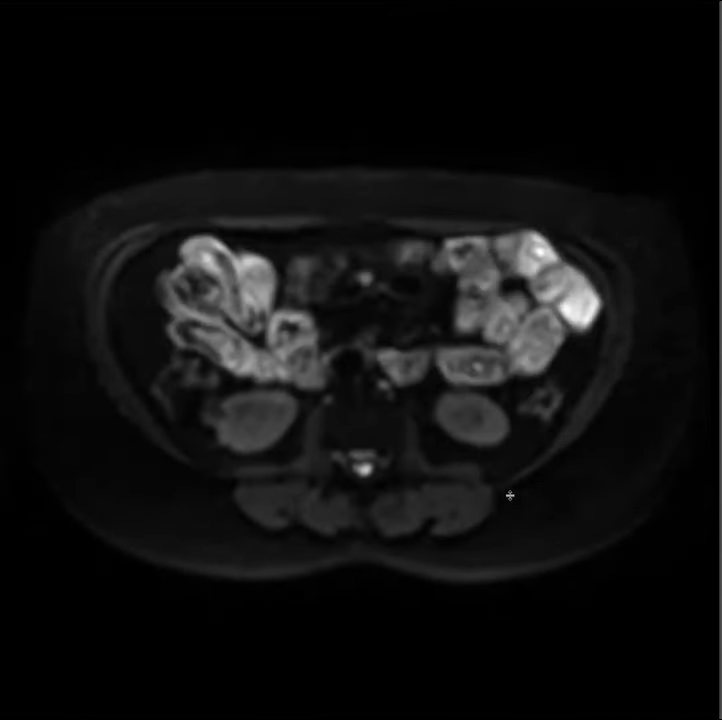
scroll(167, 563, down, 3)
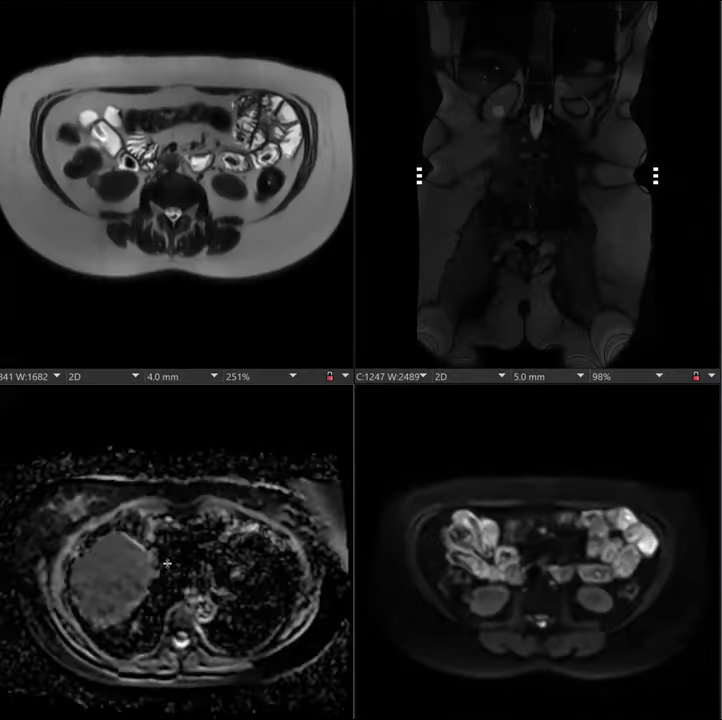
scroll(167, 563, down, 8)
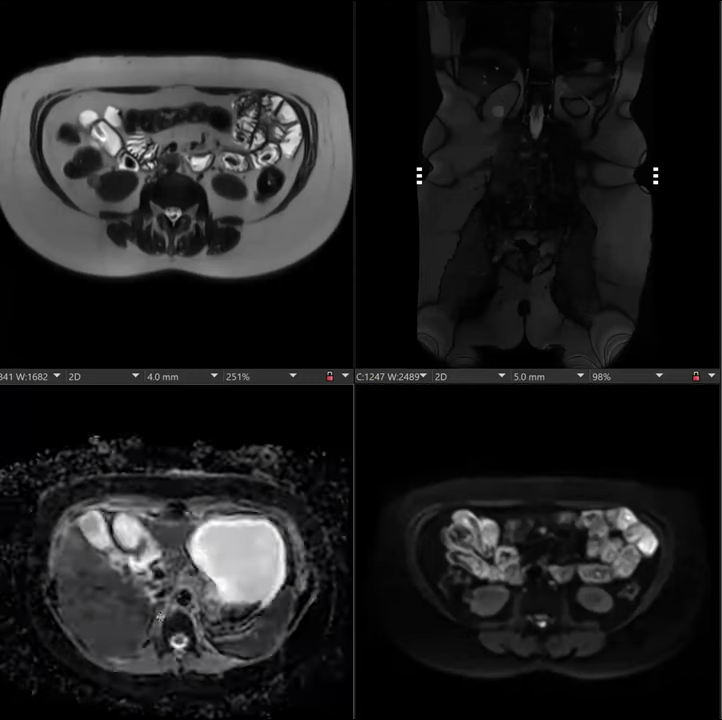
scroll(149, 649, down, 6)
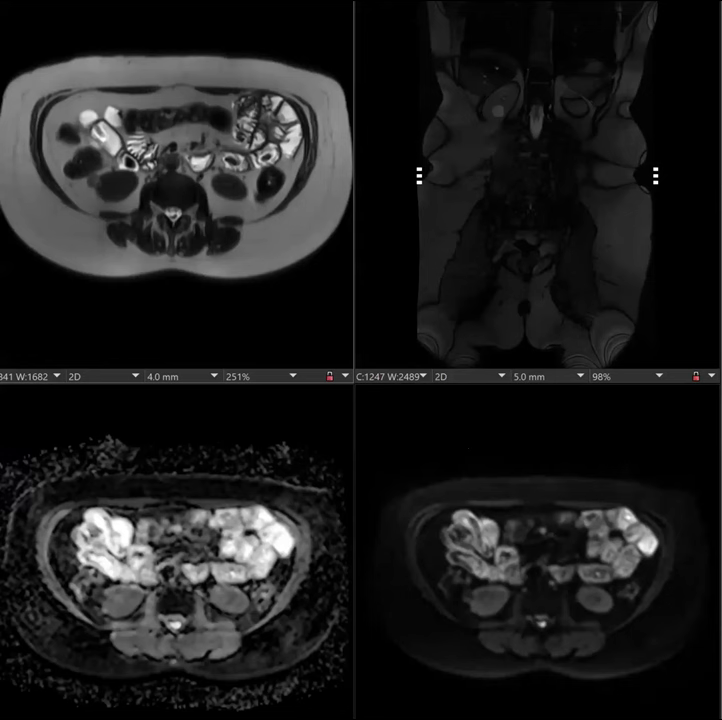
Maximize the coronal CT and page down through slices until an axial chest MRI appears.
double_click(553, 514)
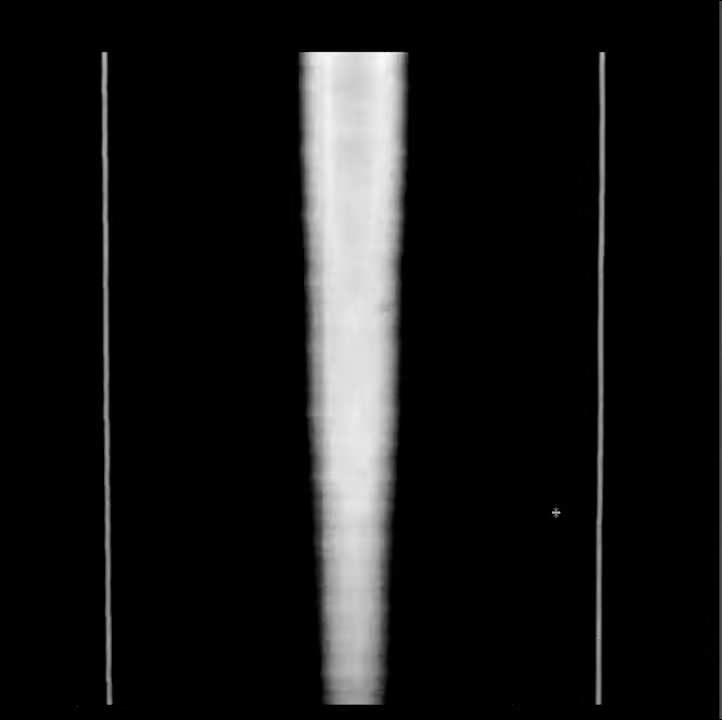
scroll(556, 513, down, 3)
scroll(573, 549, down, 10)
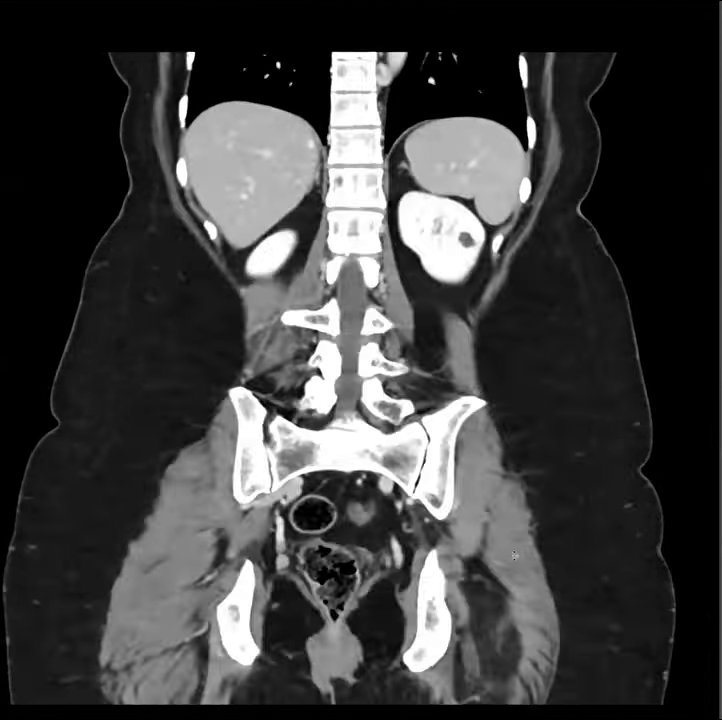
scroll(395, 308, down, 10)
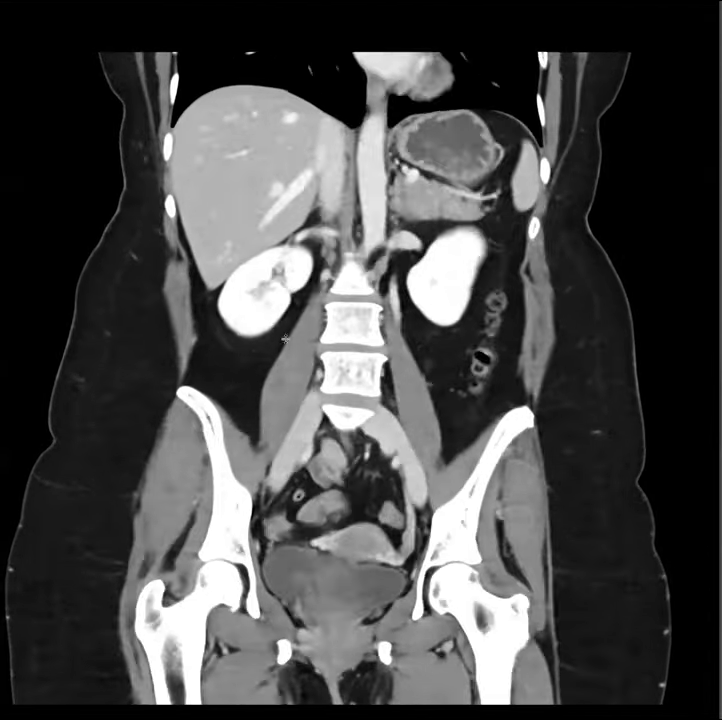
scroll(298, 352, down, 10)
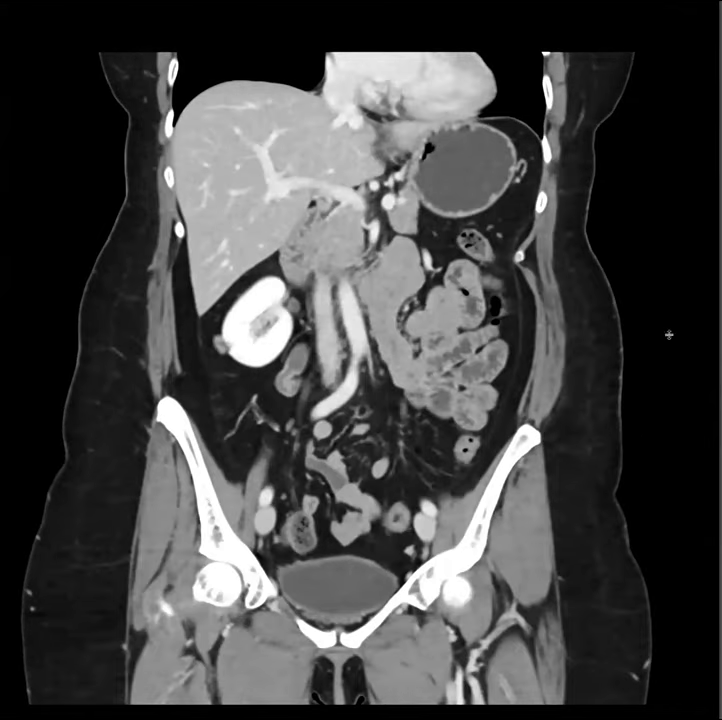
scroll(360, 380, down, 3)
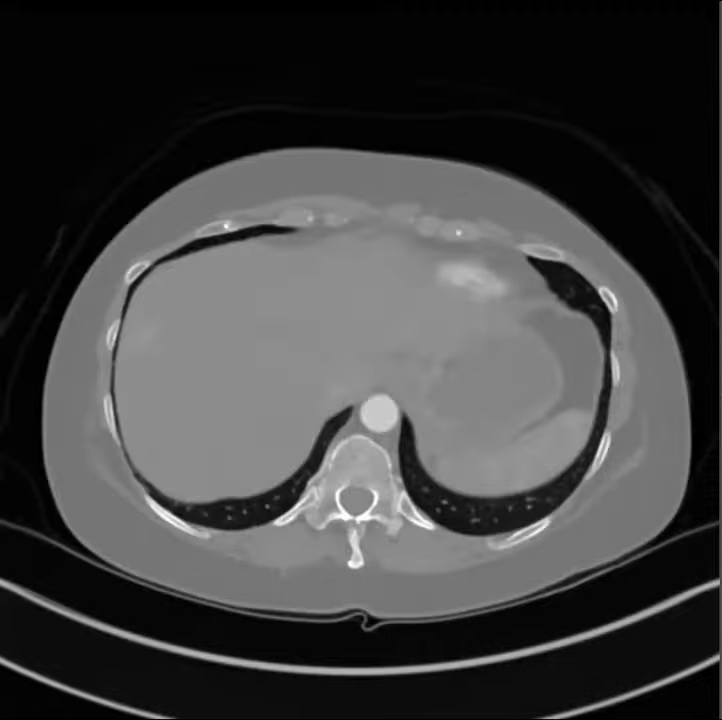
scroll(361, 380, down, 15)
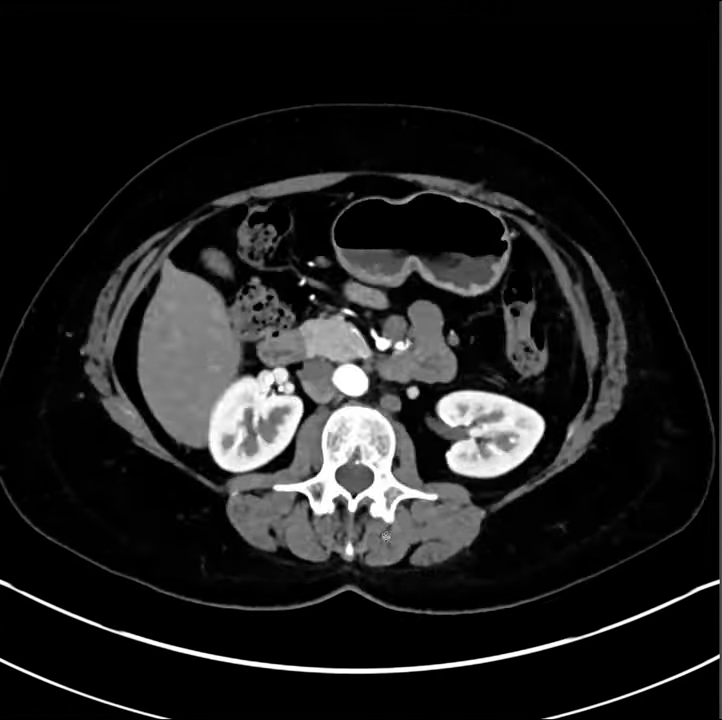
scroll(386, 551, down, 10)
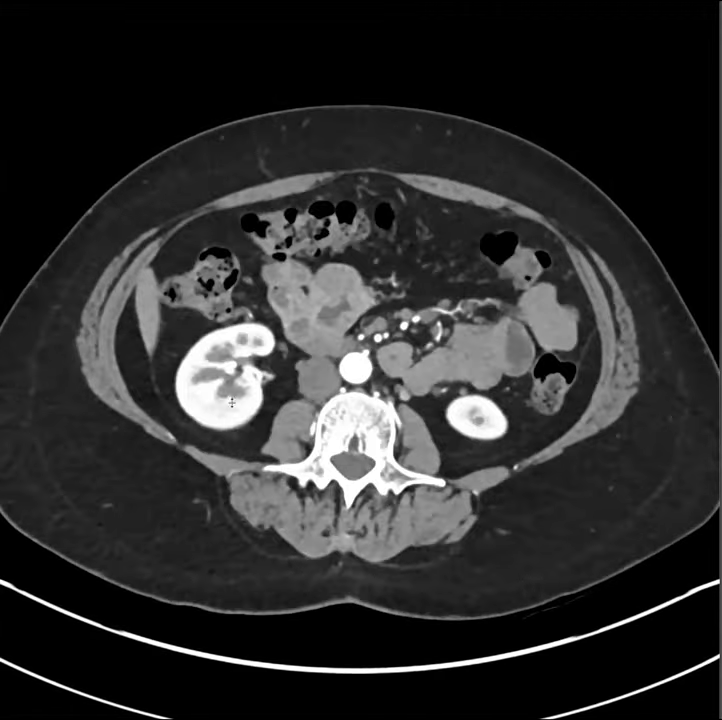
scroll(256, 420, down, 8)
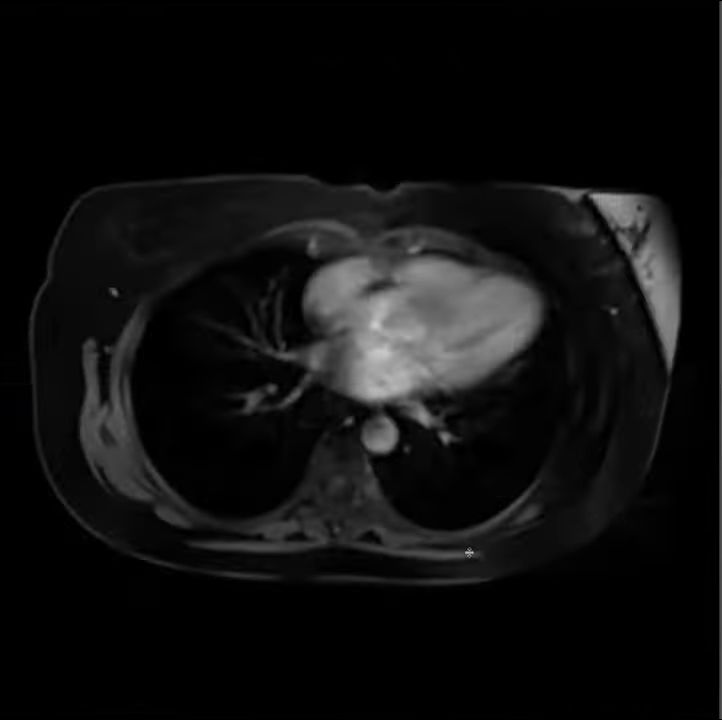
Scroll the contrast axial MRI from heart level down to the kidneys and bowel.
scroll(593, 658, down, 10)
scroll(225, 436, up, 2)
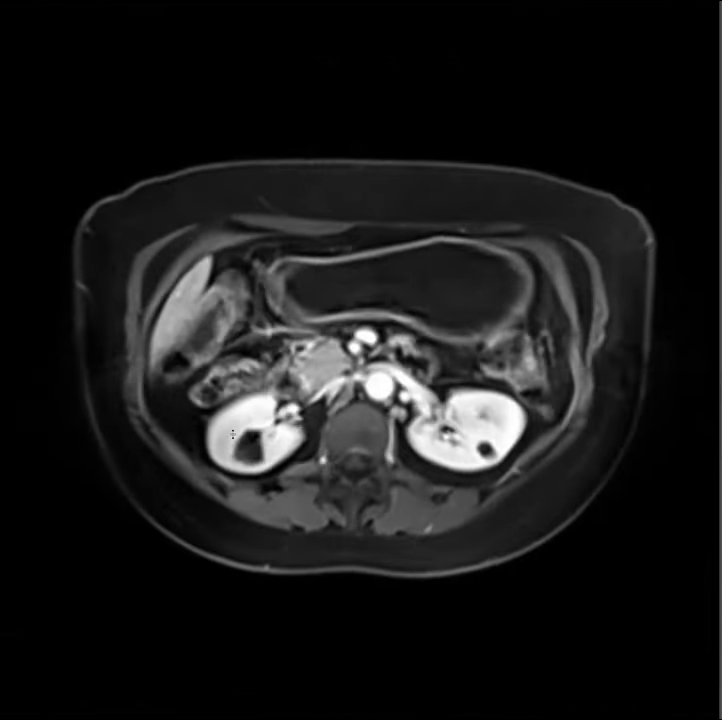
scroll(223, 436, down, 4)
scroll(224, 434, down, 3)
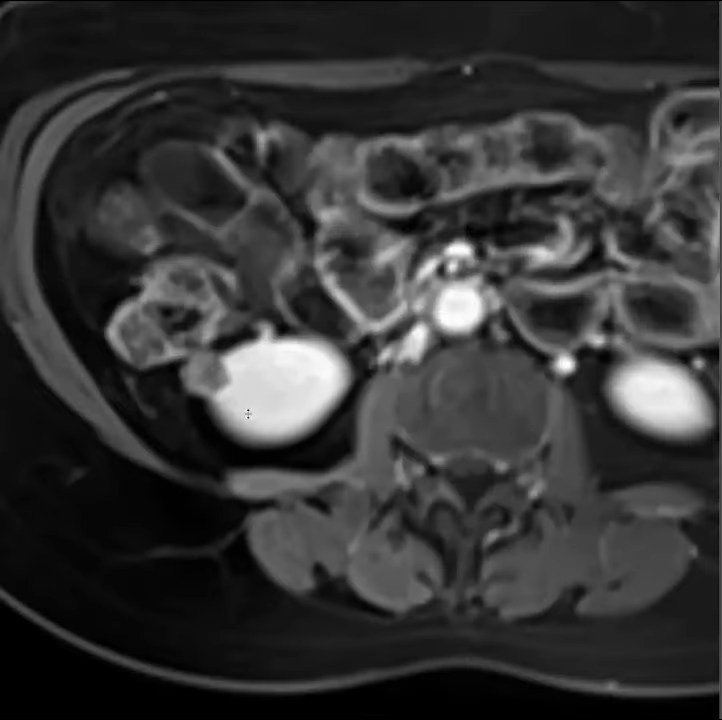
scroll(250, 420, down, 3)
scroll(258, 447, down, 2)
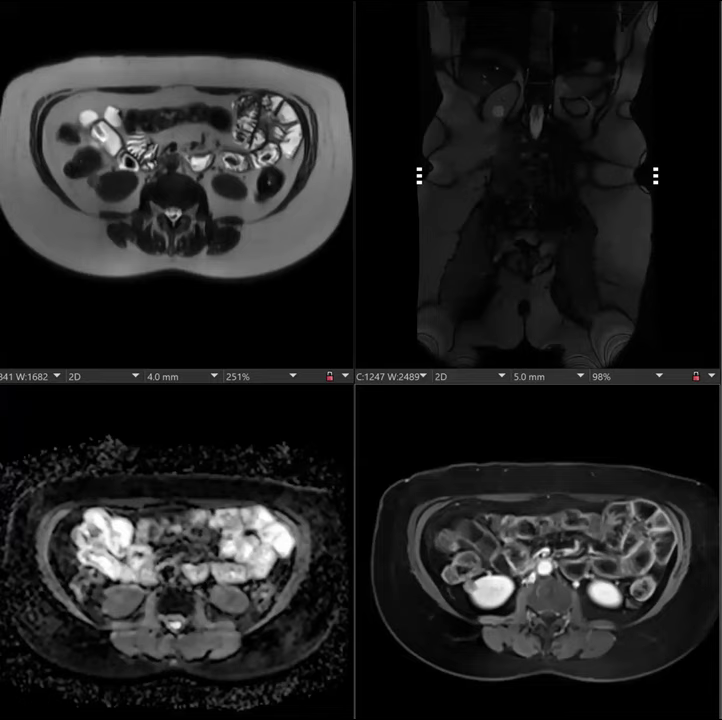
Maximise the coronal contrast CT and page to a slice through the aorta, iliac vessels and right kidney.
double_click(637, 519)
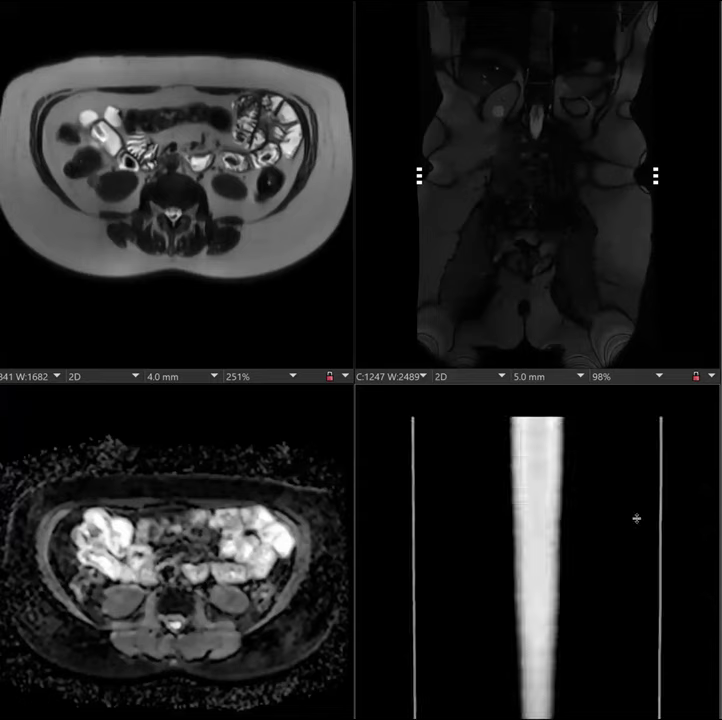
scroll(455, 519, down, 15)
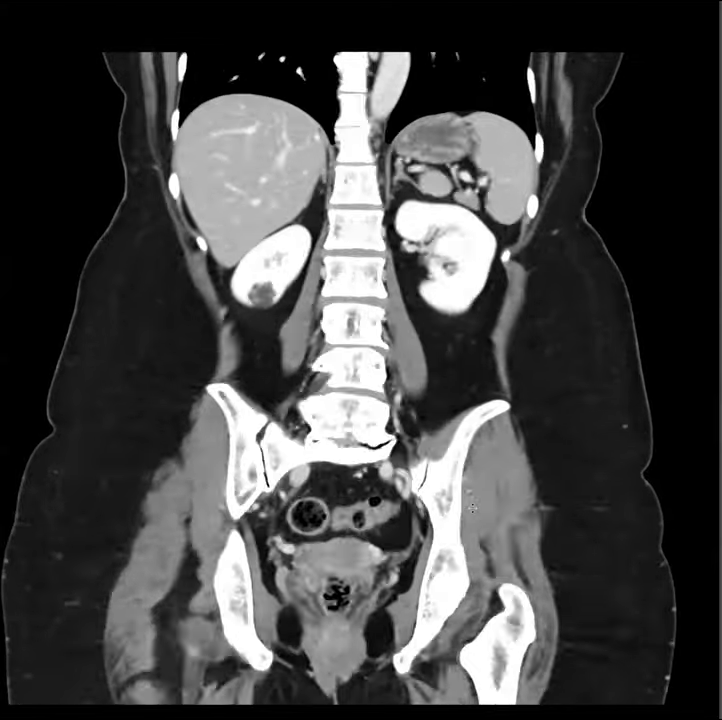
scroll(370, 406, up, 15)
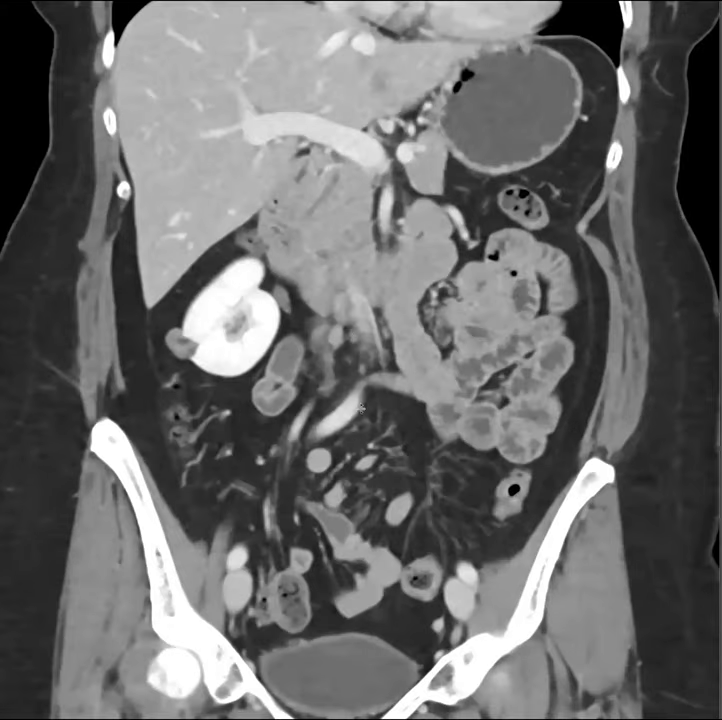
scroll(370, 406, down, 15)
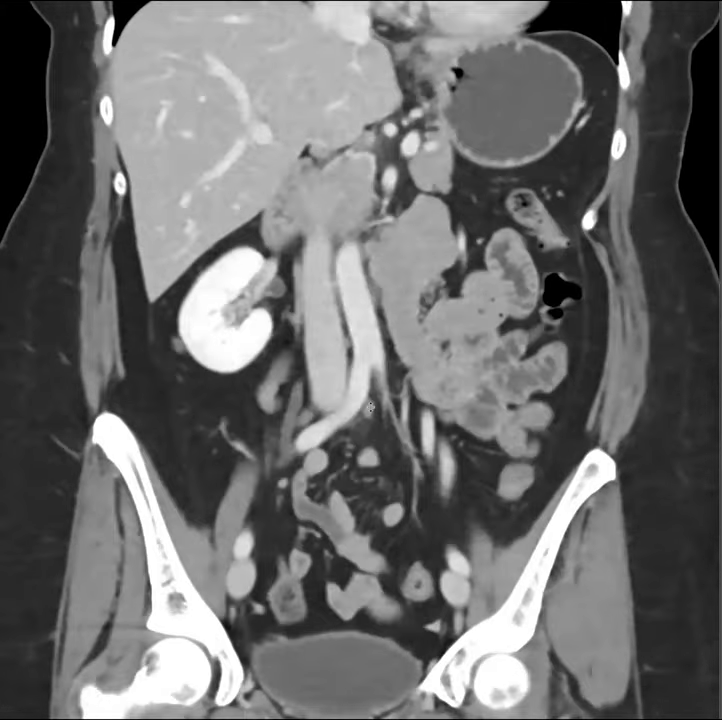
scroll(370, 406, up, 7)
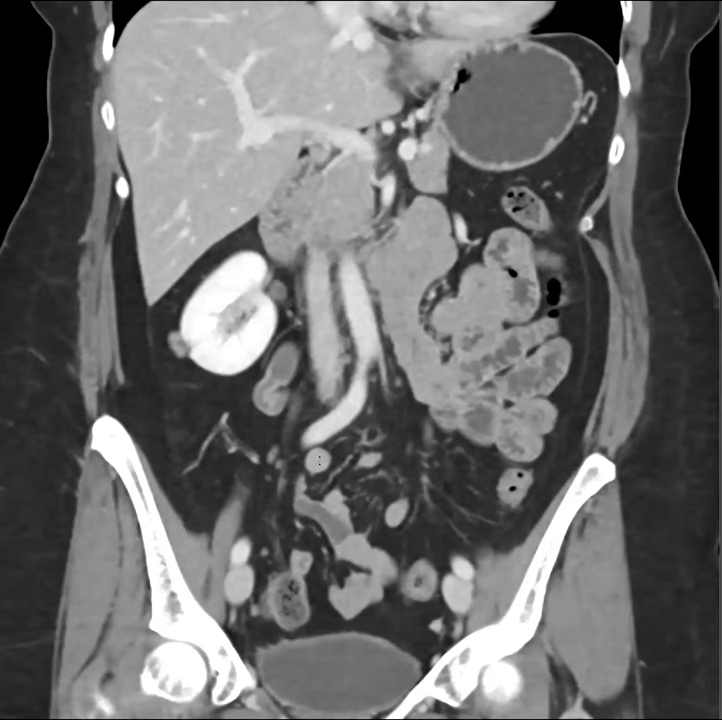
scroll(355, 551, down, 5)
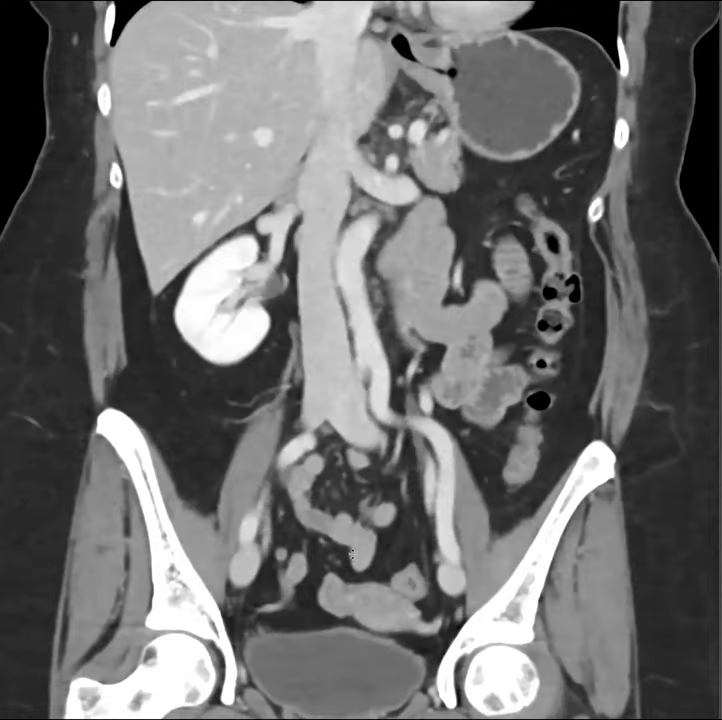